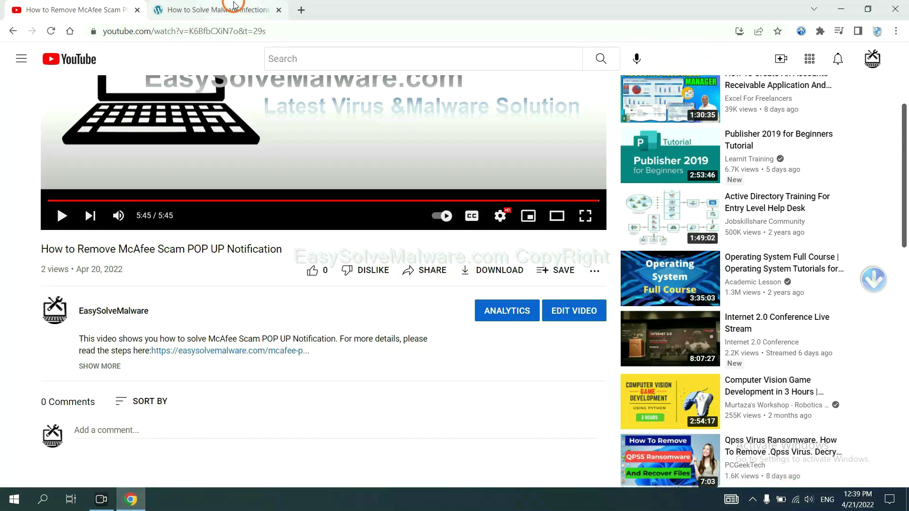
scroll(903, 242, down, 1)
scroll(903, 238, down, 2)
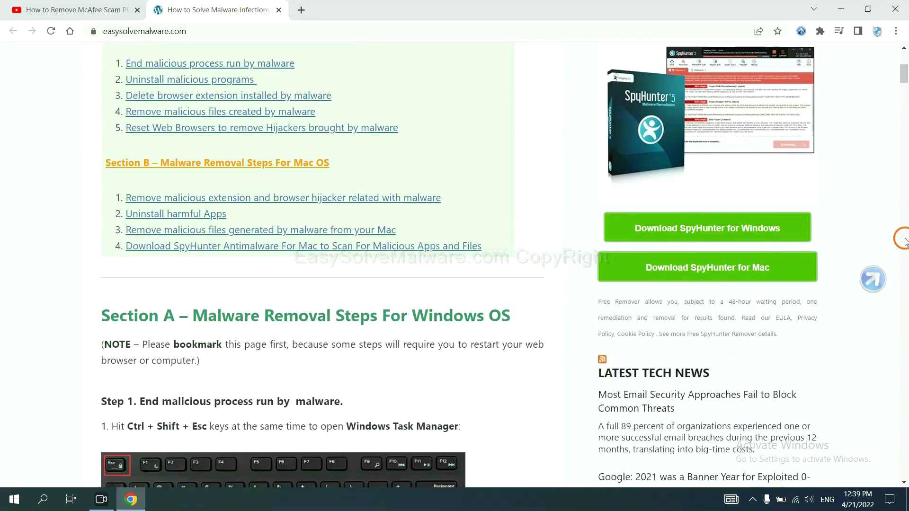
Step: Download the SpyHunter for Windows installer and launch SpyHunter-Installer.exe from the download shelf
click(772, 226)
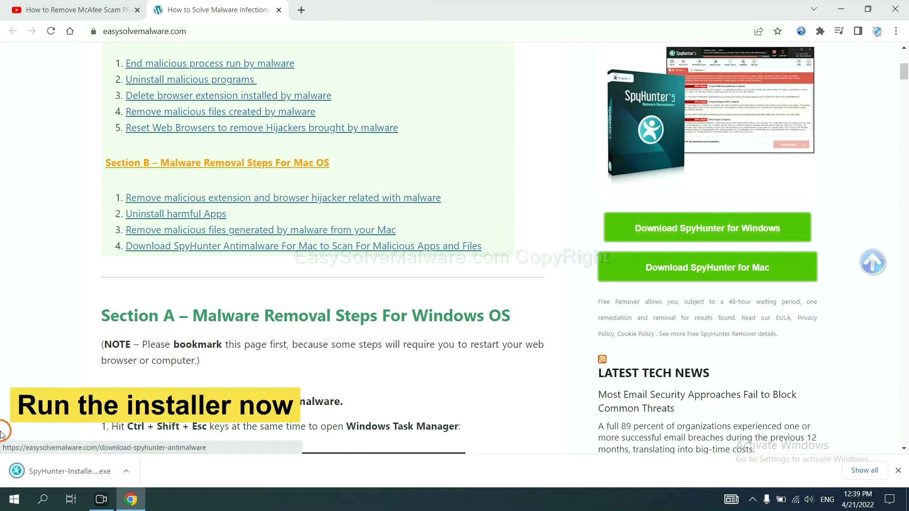
click(57, 473)
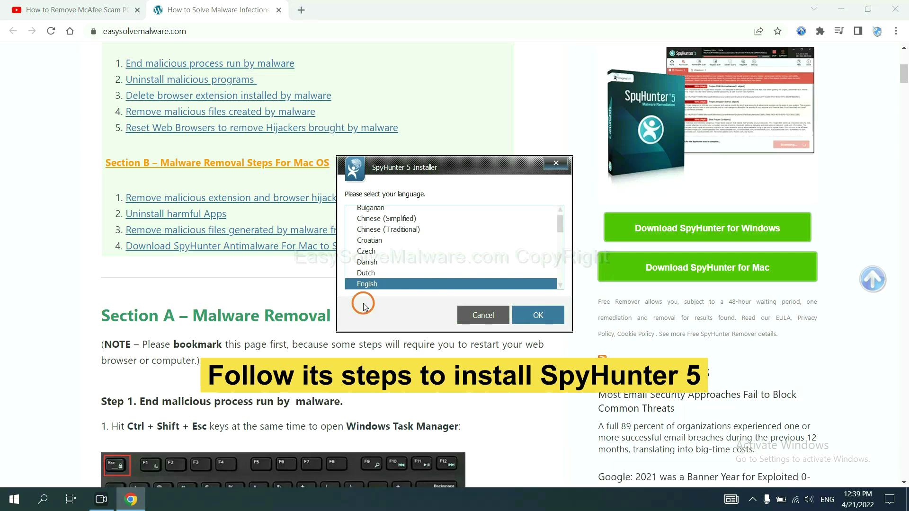
Step: Confirm English, accept the EULA and install SpyHunter 5
click(532, 315)
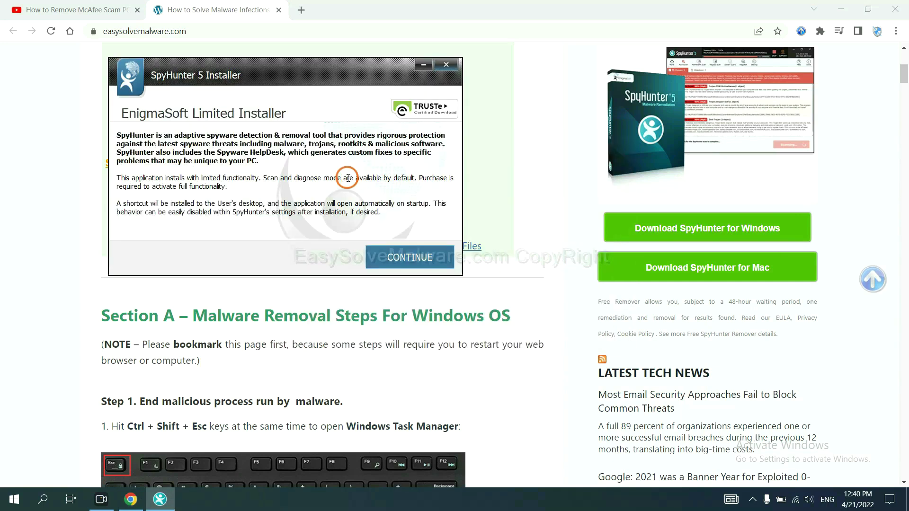
click(386, 258)
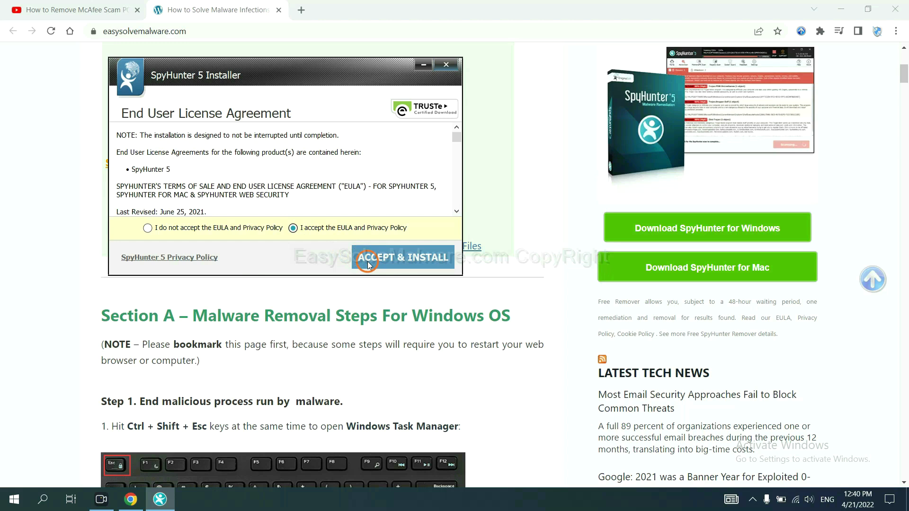
click(369, 265)
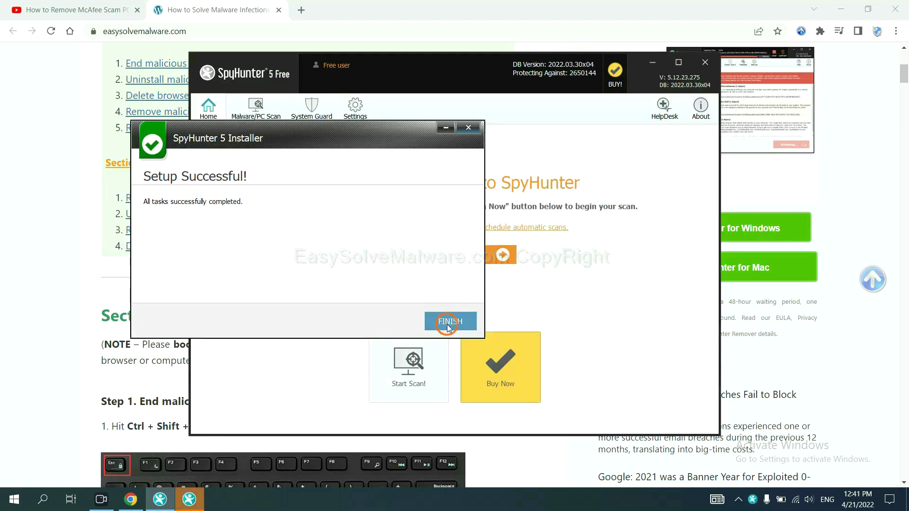
Step: Finish the installer and start a SpyHunter malware scan of the computer
click(447, 321)
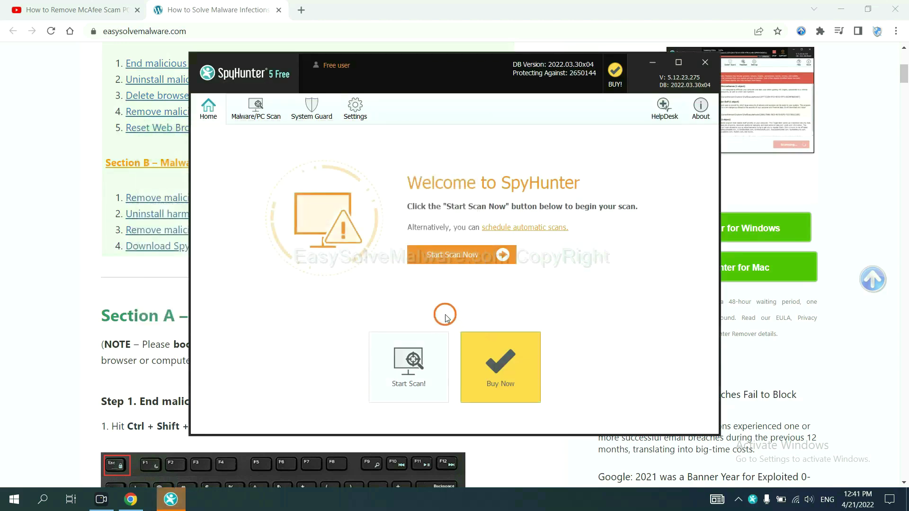
click(447, 257)
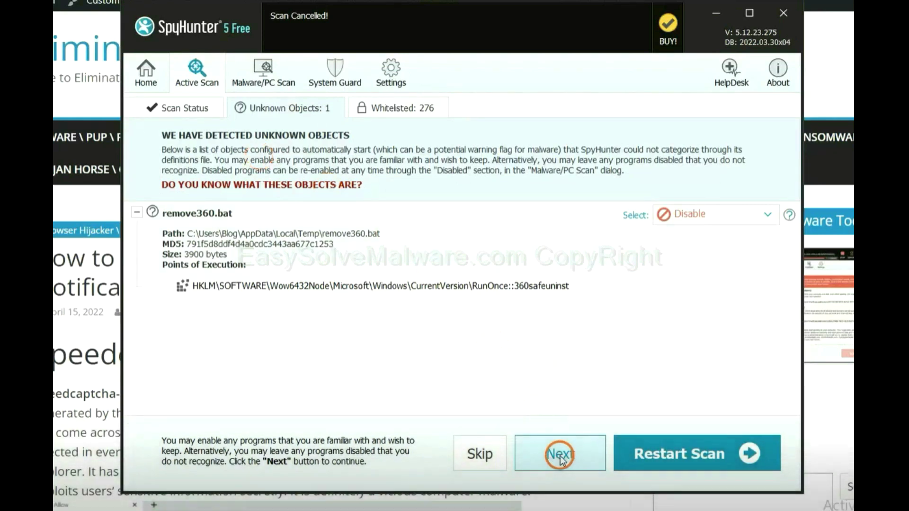
Step: Continue past the Unknown Objects results listing remove360.bat to the registration notice
click(560, 457)
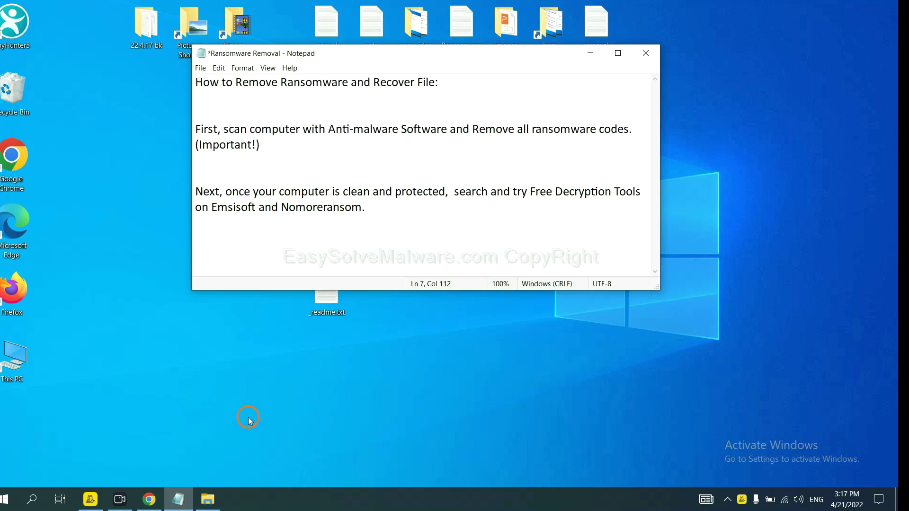
Step: Return to the jhdd removal guide in Chrome and locate Step 4's decryption tool links
click(147, 499)
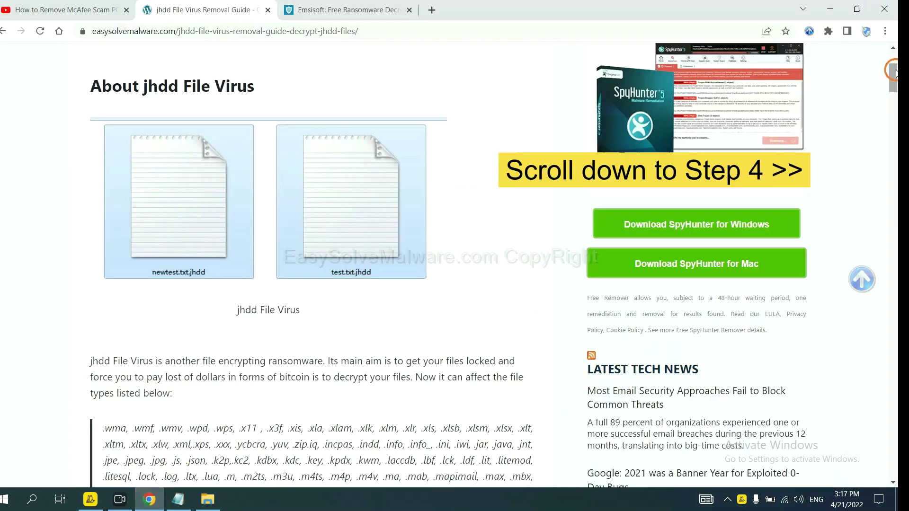
mouse_move(892, 78)
mouse_down()
mouse_move(886, 437)
mouse_move(887, 408)
mouse_move(874, 404)
mouse_up()
click(265, 63)
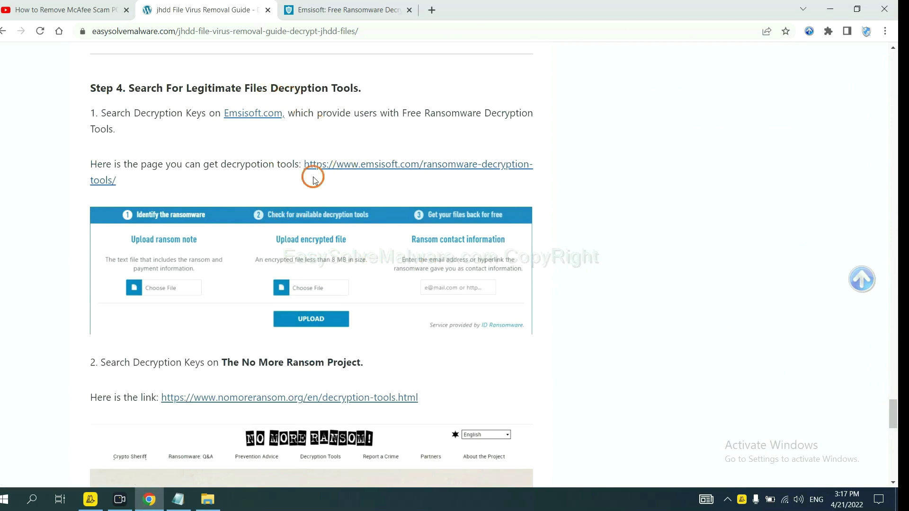
scroll(311, 179, down, 3)
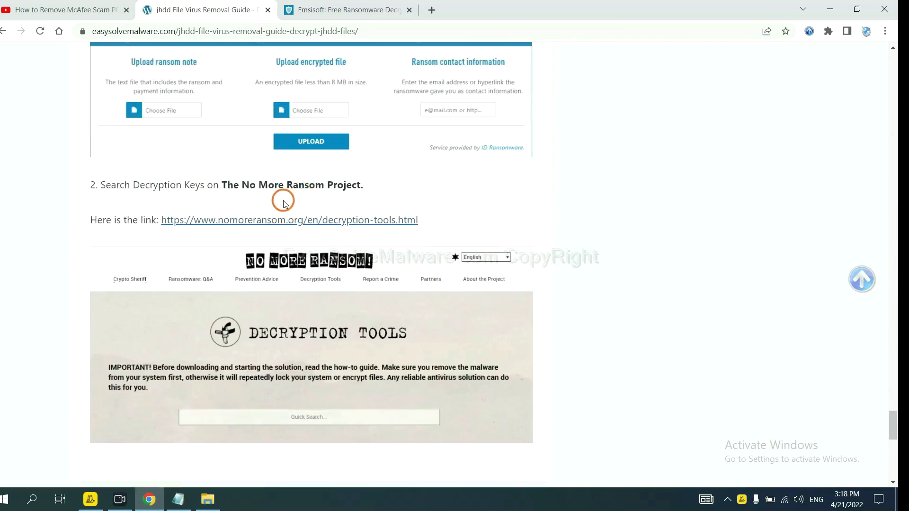
scroll(393, 221, up, 2)
scroll(393, 221, up, 2)
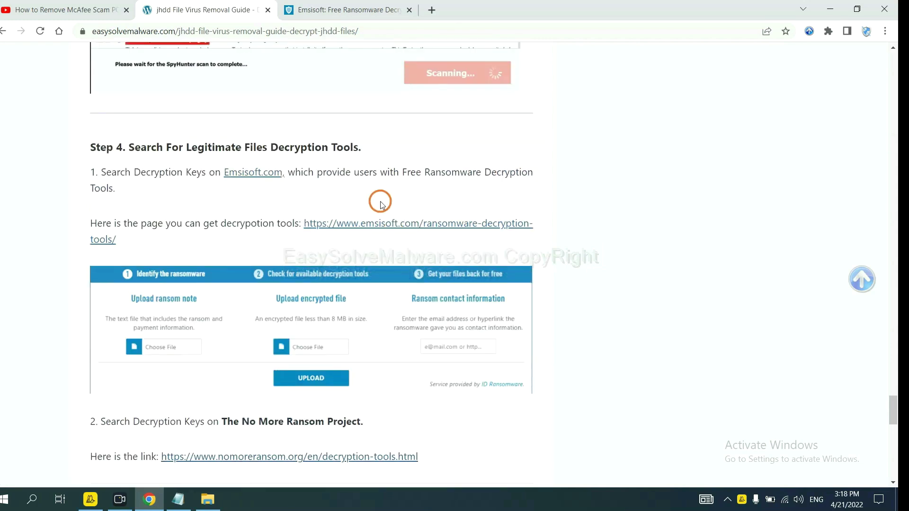
Step: Follow the guide's link to Emsisoft's Free Ransomware Decryption Tools page
click(374, 226)
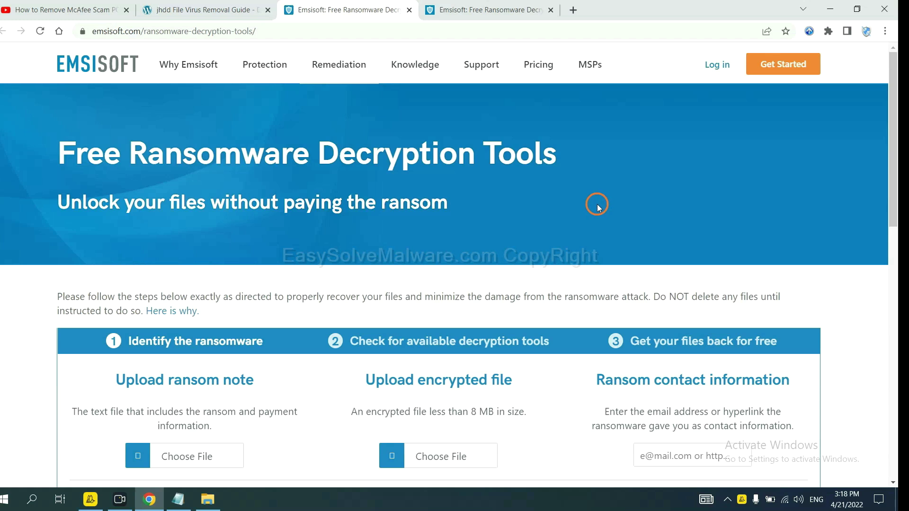
scroll(589, 197, down, 3)
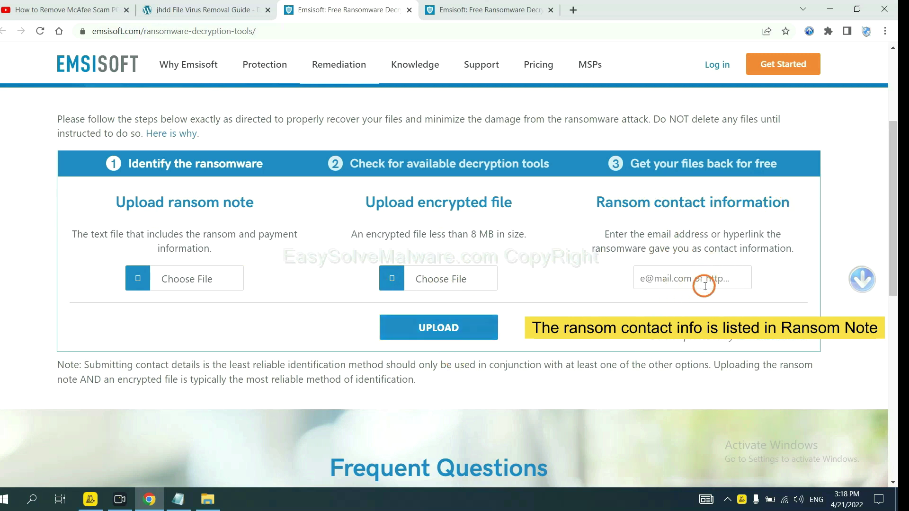
click(907, 500)
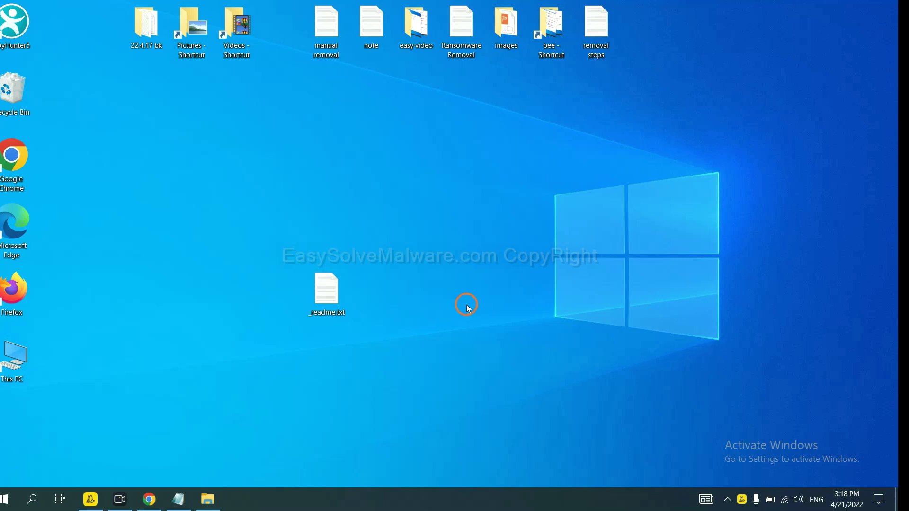
double_click(330, 291)
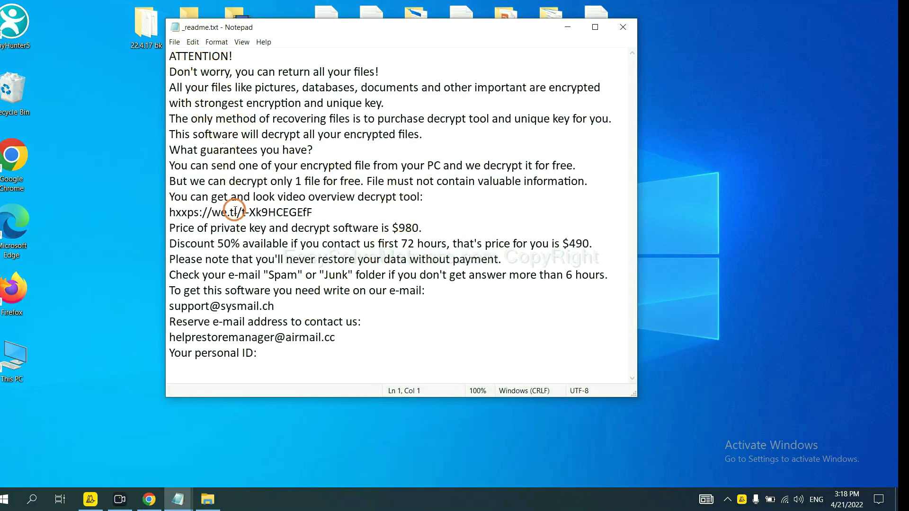
mouse_move(288, 305)
mouse_down()
mouse_move(173, 292)
mouse_move(157, 305)
mouse_move(283, 305)
mouse_up()
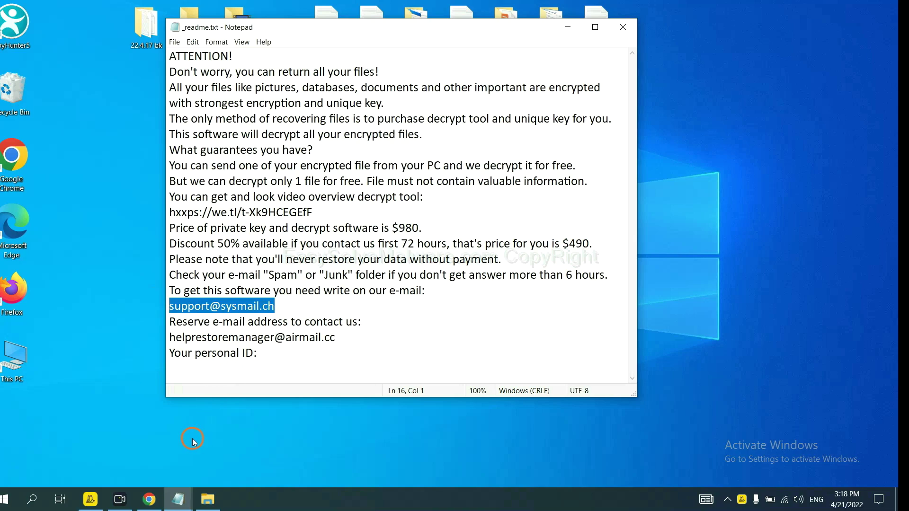
click(149, 500)
click(690, 280)
key(ctrl+v)
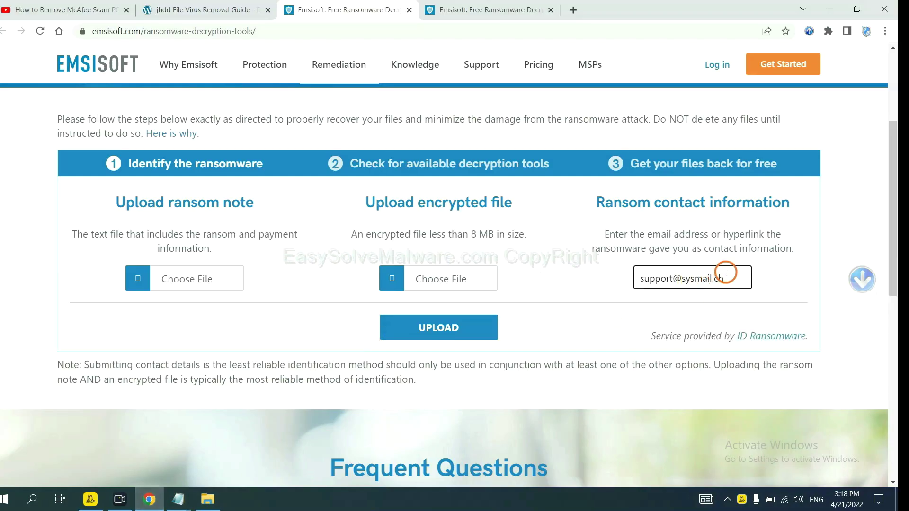
Step: Submit the contact address, get STOP (Djvu) identified, and reach the blog post on its free decryptor
click(474, 326)
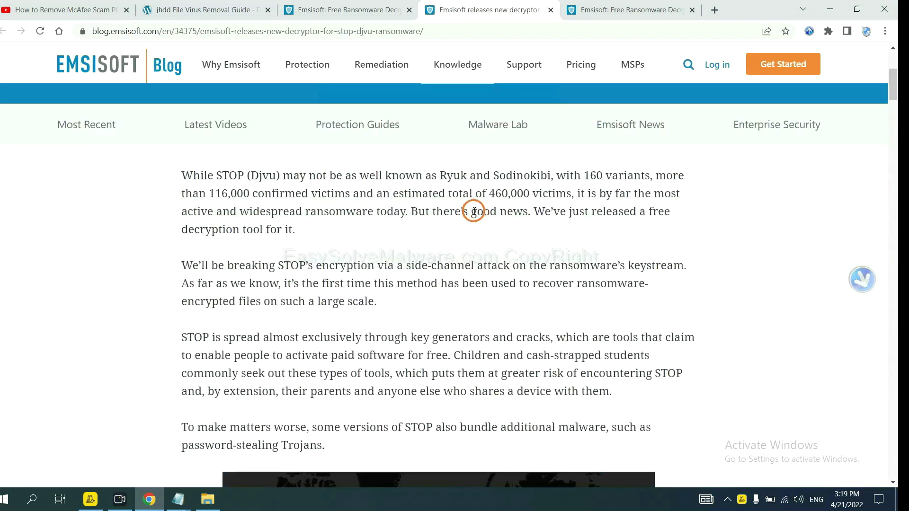
scroll(462, 206, down, 1)
scroll(452, 200, down, 4)
scroll(452, 199, down, 3)
scroll(452, 200, down, 3)
scroll(452, 200, down, 1)
scroll(452, 200, down, 4)
scroll(452, 200, down, 1)
scroll(450, 199, up, 1)
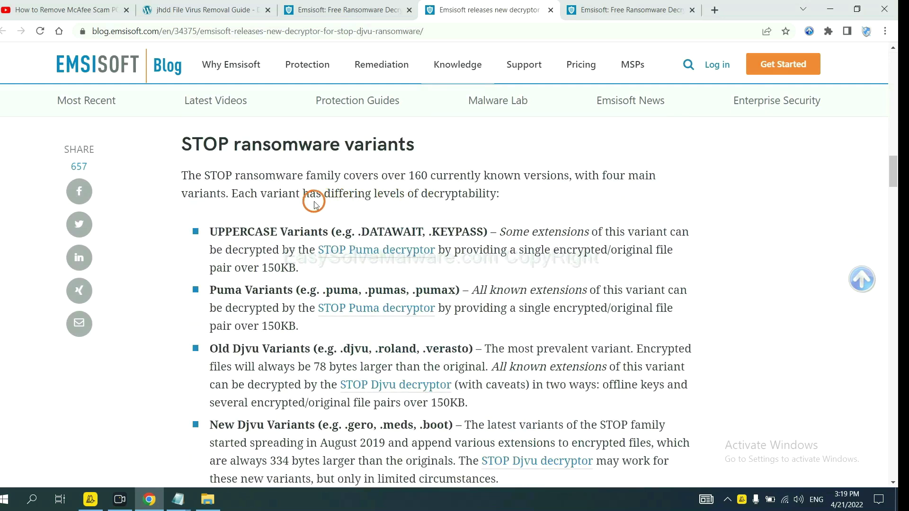
scroll(316, 213, down, 1)
scroll(324, 245, down, 1)
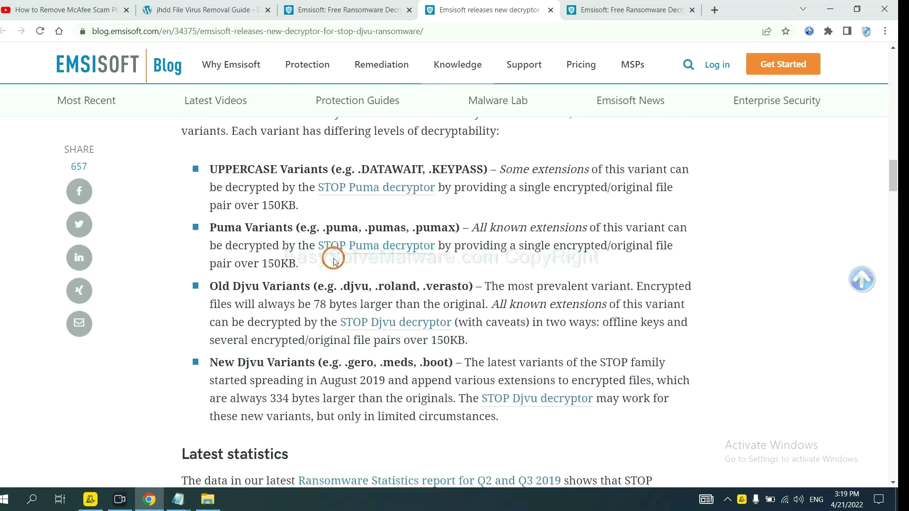
scroll(333, 260, down, 1)
scroll(338, 252, down, 1)
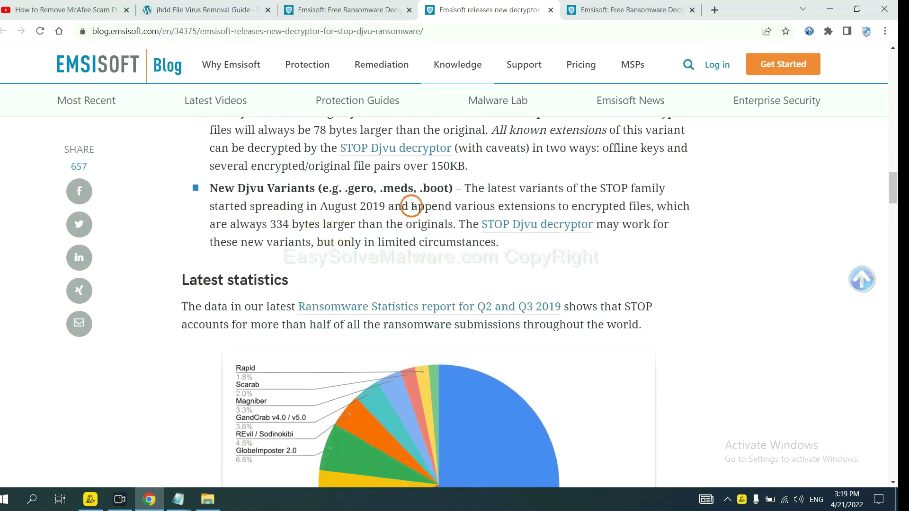
Step: View the Emsisoft Decryptor for STOP Djvu page, then return to the guide's No More Ransom step
click(520, 227)
scroll(522, 228, down, 1)
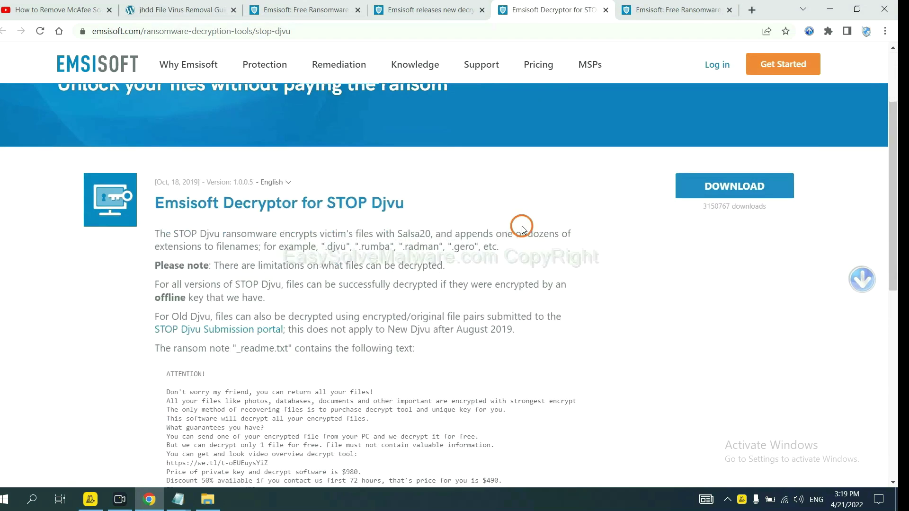
scroll(520, 224, down, 1)
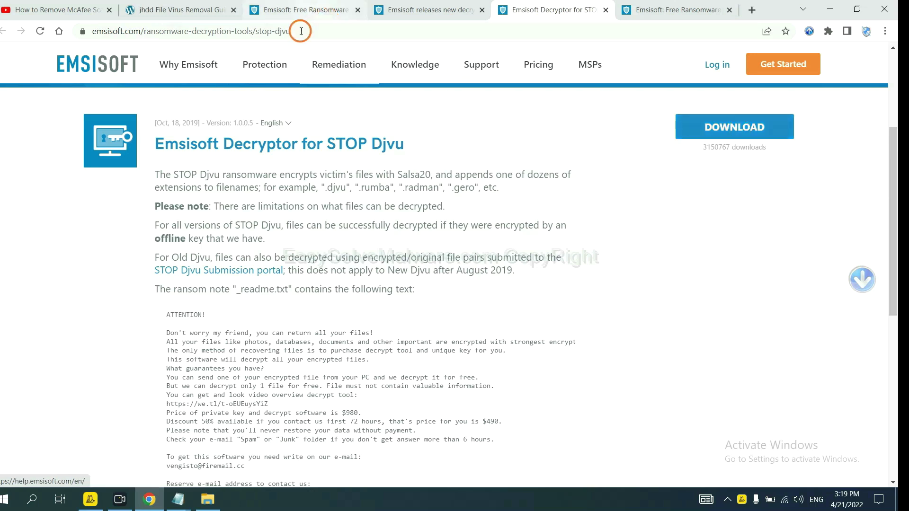
click(136, 10)
scroll(324, 296, down, 3)
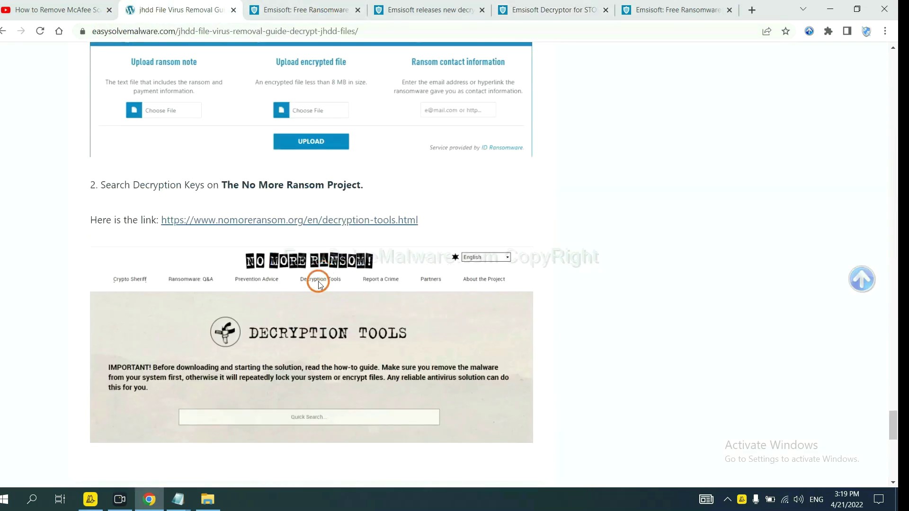
scroll(318, 279, down, 1)
Step: On No More Ransom's Decryption Tools page, search 'djvu' and expand the djvu Ransom decryptor entry
click(331, 162)
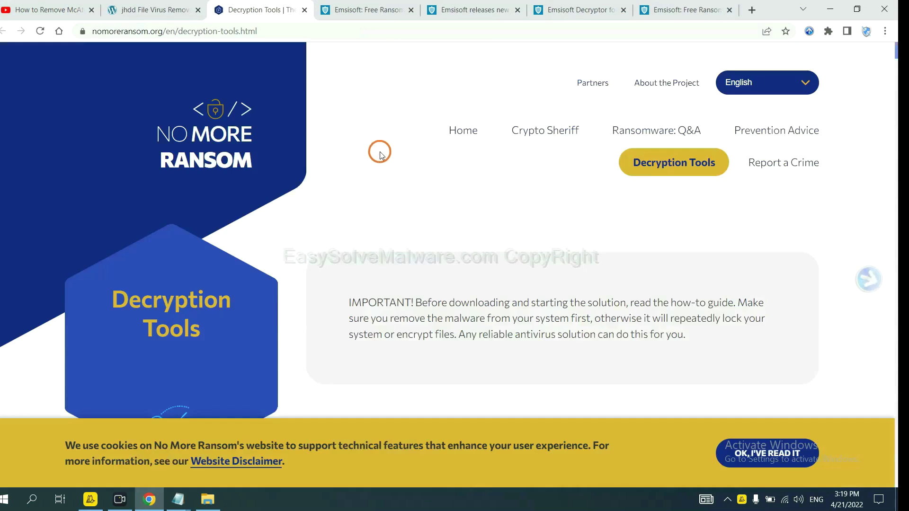
scroll(466, 208, down, 3)
click(450, 276)
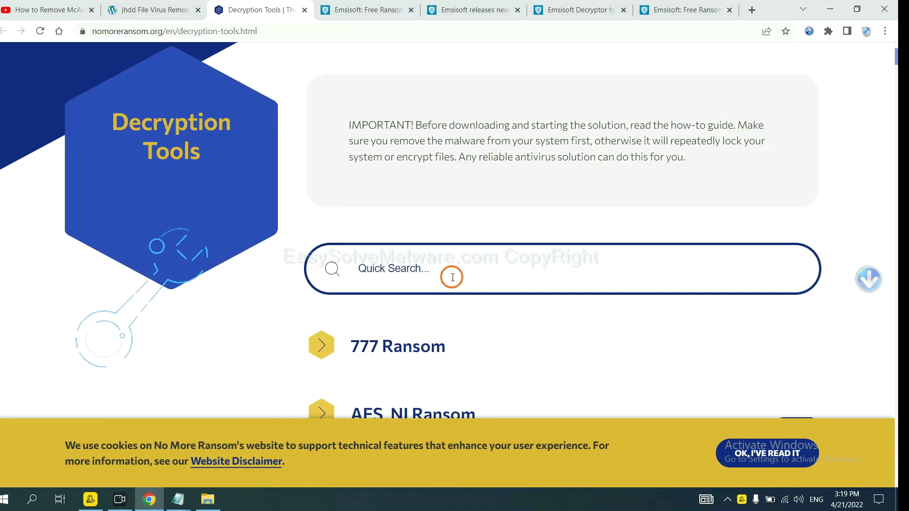
text(djvu)
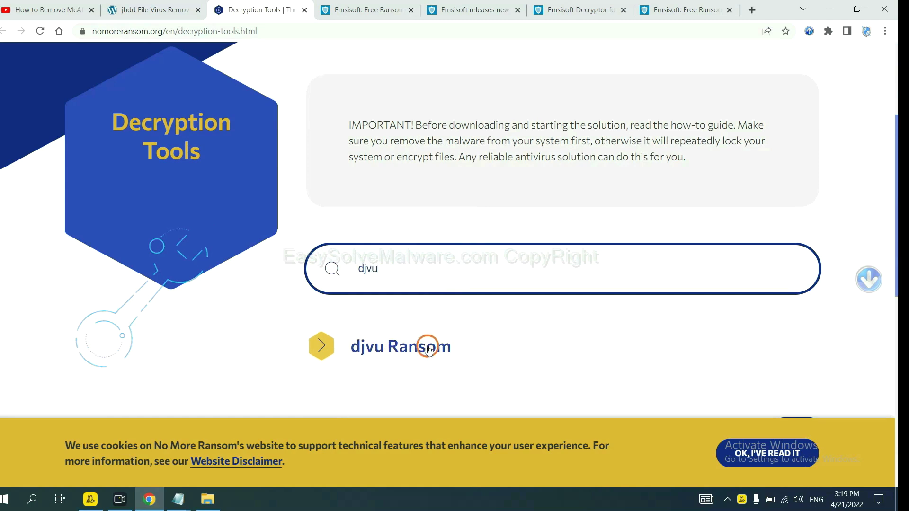
scroll(423, 327, down, 1)
click(417, 294)
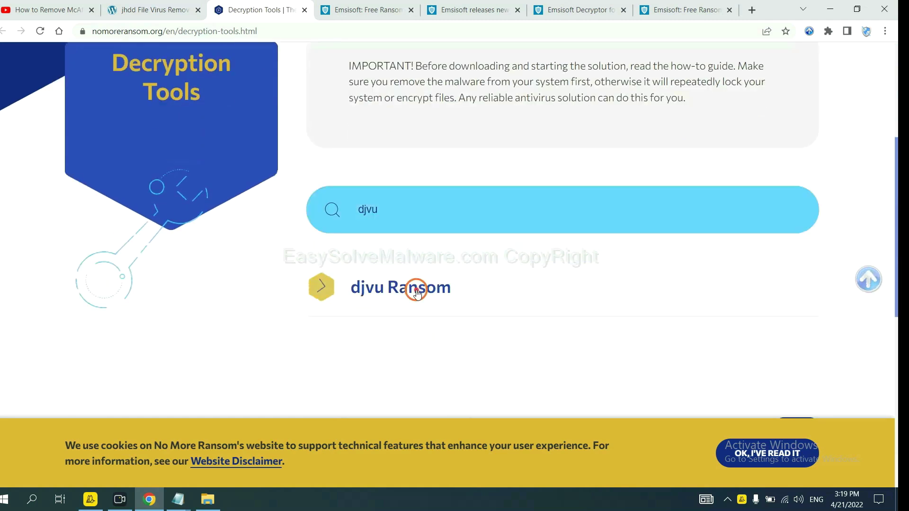
scroll(492, 317, down, 1)
scroll(492, 316, down, 2)
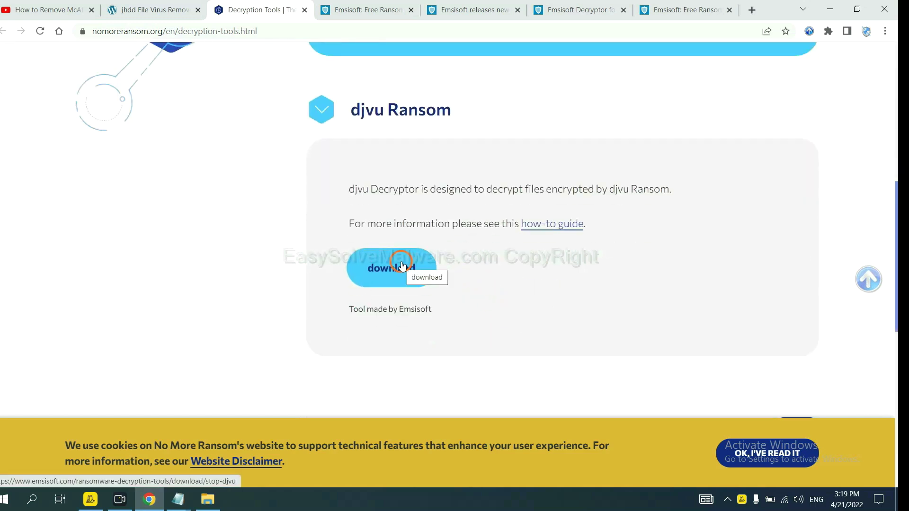
scroll(554, 264, up, 6)
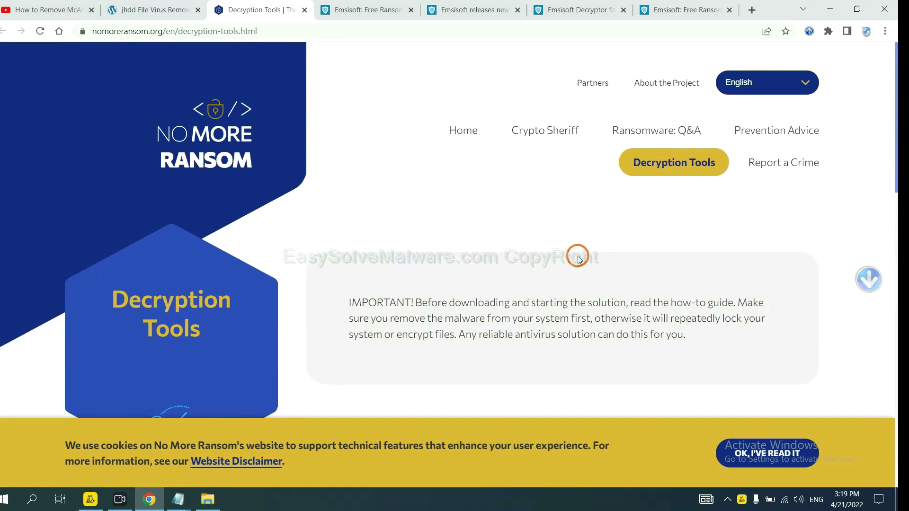